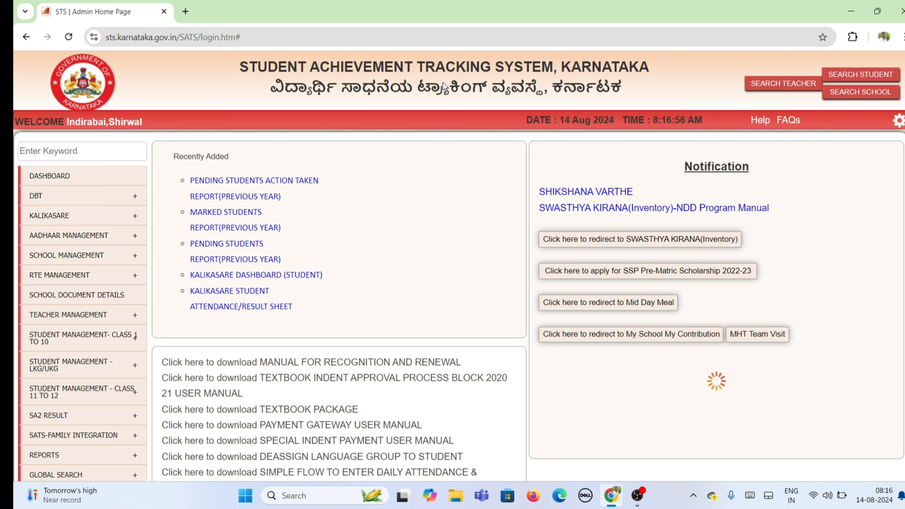
Open the teacher list under Teacher Management and start updating the teacher record in the fifth row
{"action": "mouse_move", "coordinate": [70, 211]}
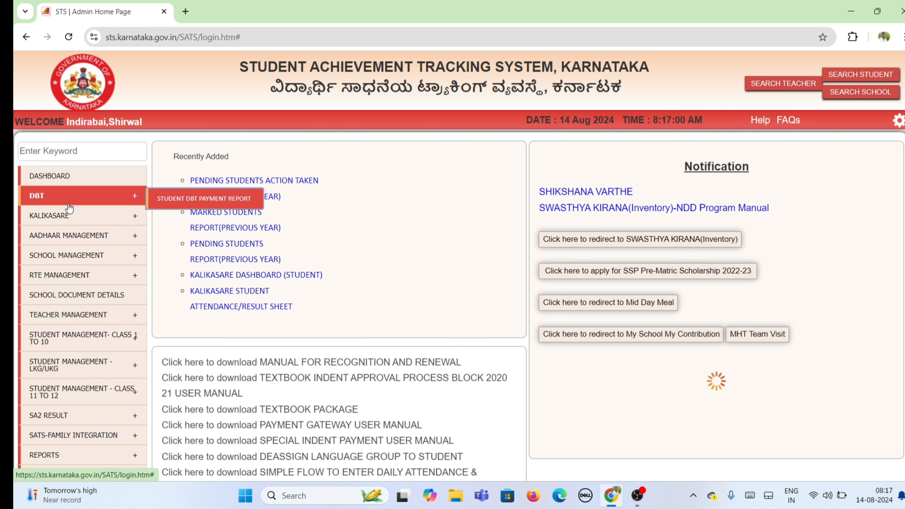
{"action": "scroll", "coordinate": [71, 200], "scroll_direction": "down", "scroll_amount": 2}
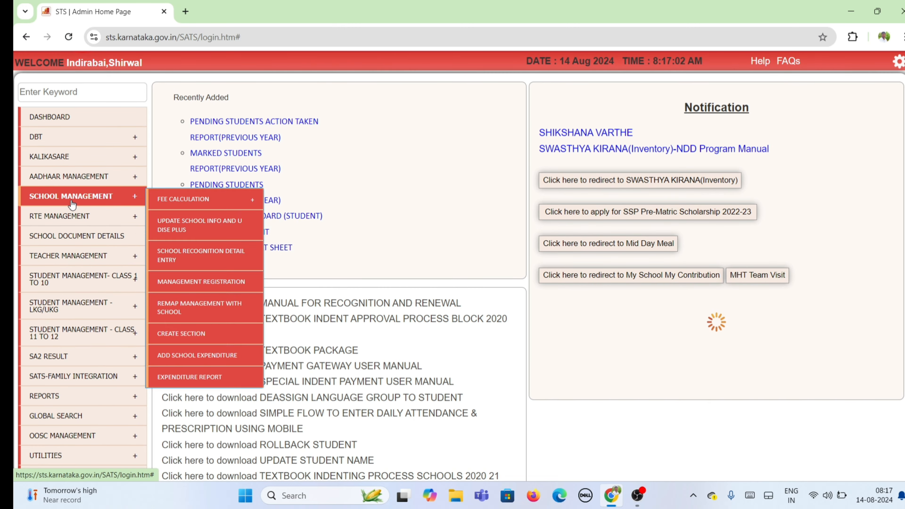
{"action": "scroll", "coordinate": [270, 185], "scroll_direction": "up", "scroll_amount": 2}
{"action": "scroll", "coordinate": [270, 185], "scroll_direction": "down", "scroll_amount": 2}
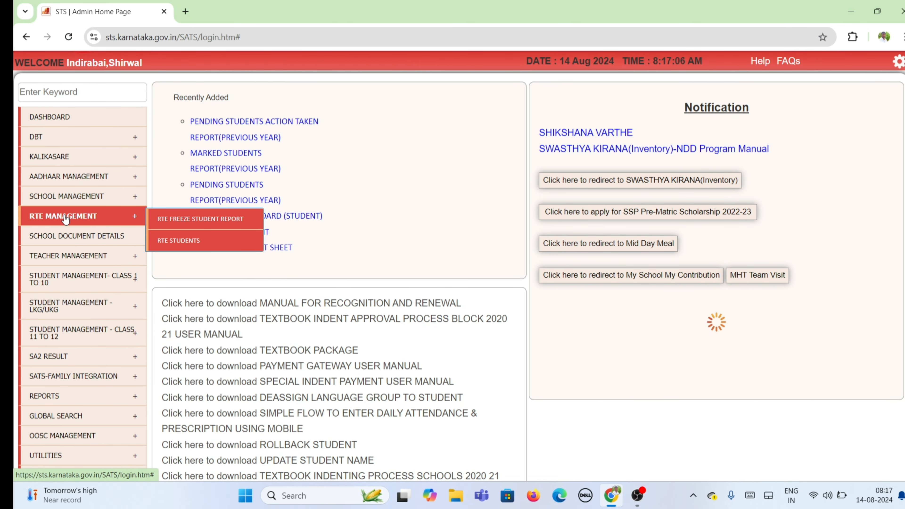
{"action": "mouse_move", "coordinate": [78, 253]}
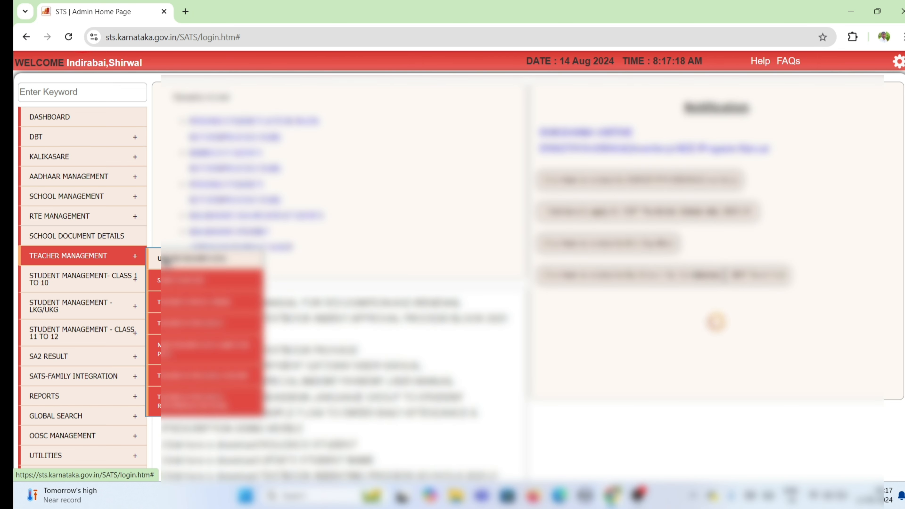
{"action": "left_click", "coordinate": [167, 262]}
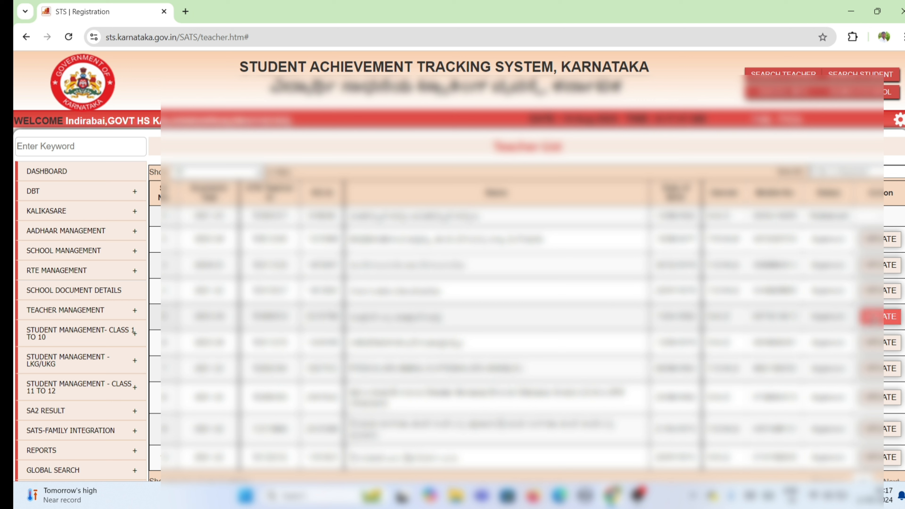
{"action": "left_click", "coordinate": [878, 316]}
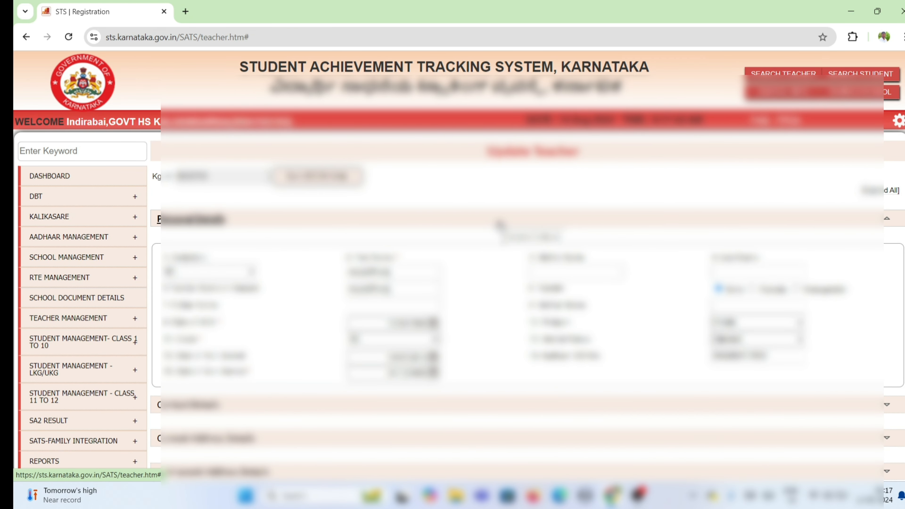
Expand all sections of the Update Teacher form
{"action": "scroll", "coordinate": [499, 225], "scroll_direction": "down", "scroll_amount": 1}
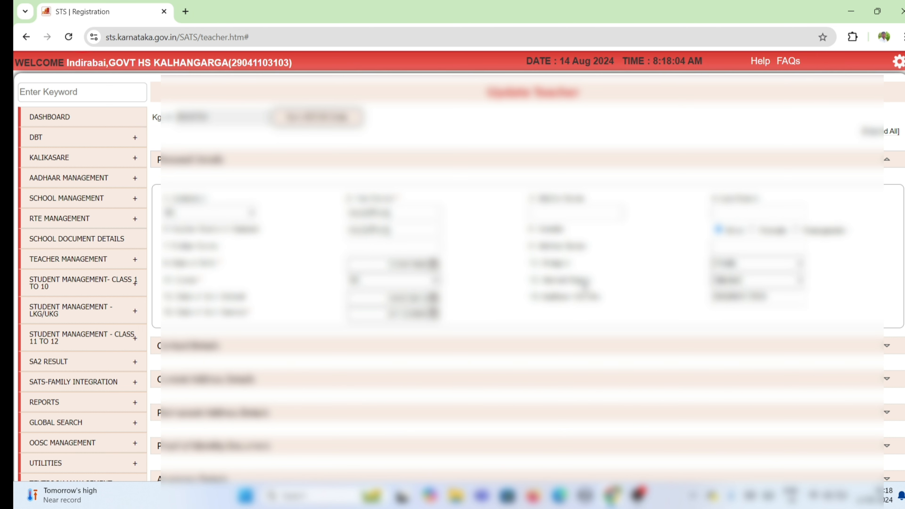
{"action": "scroll", "coordinate": [581, 283], "scroll_direction": "down", "scroll_amount": 6}
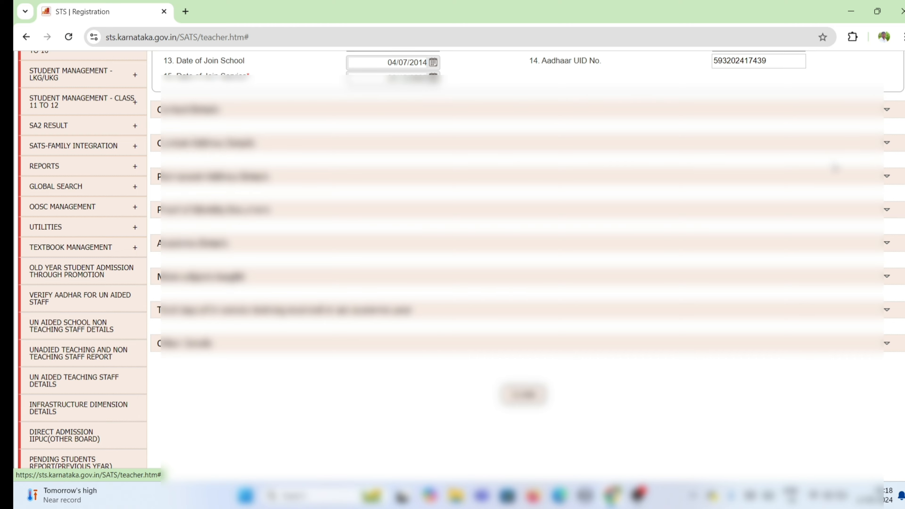
{"action": "scroll", "coordinate": [830, 168], "scroll_direction": "up", "scroll_amount": 5}
{"action": "scroll", "coordinate": [858, 142], "scroll_direction": "up", "scroll_amount": 2}
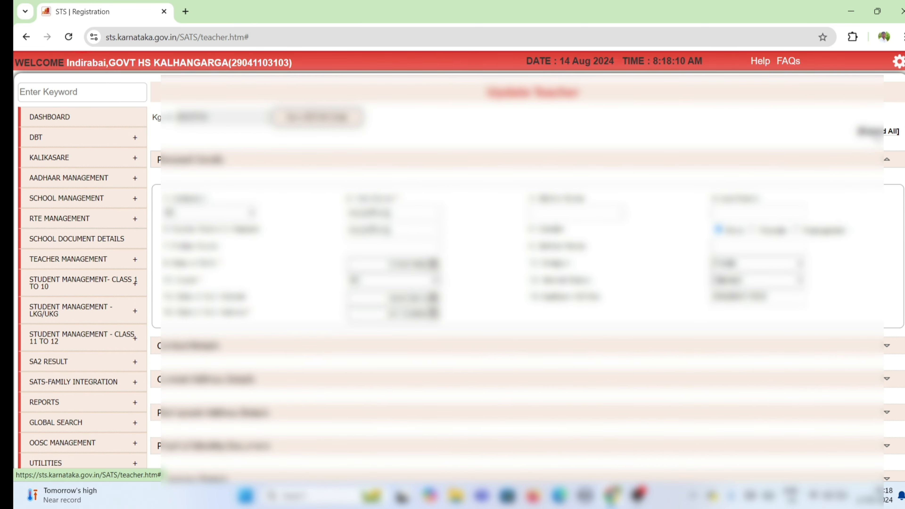
{"action": "left_click", "coordinate": [880, 130]}
Review the personal, contact, current address and permanent address details in the Update Teacher form
{"action": "scroll", "coordinate": [876, 139], "scroll_direction": "down", "scroll_amount": 6}
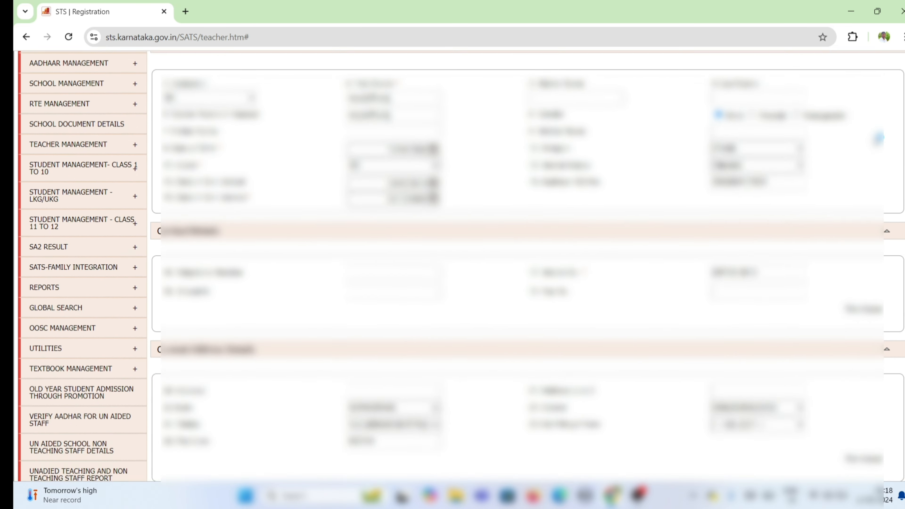
{"action": "scroll", "coordinate": [876, 139], "scroll_direction": "down", "scroll_amount": 2}
{"action": "scroll", "coordinate": [865, 145], "scroll_direction": "up", "scroll_amount": 2}
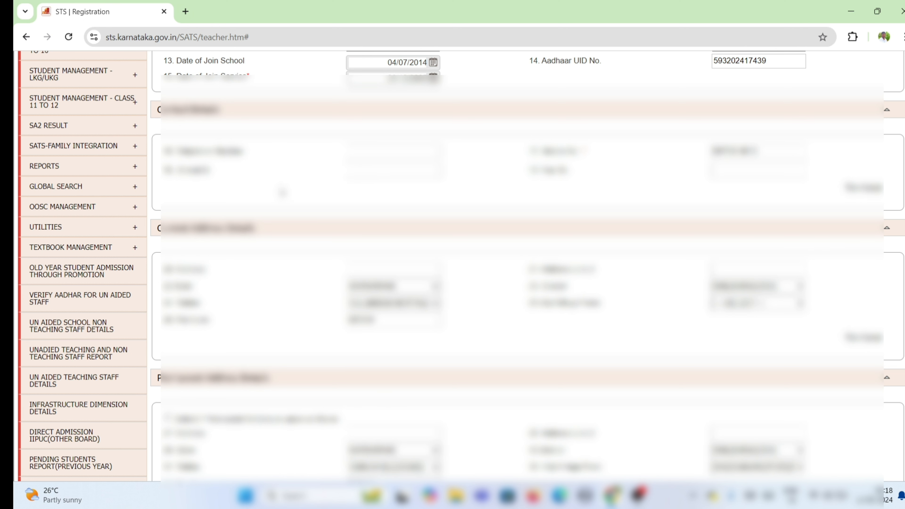
{"action": "scroll", "coordinate": [285, 188], "scroll_direction": "down", "scroll_amount": 3}
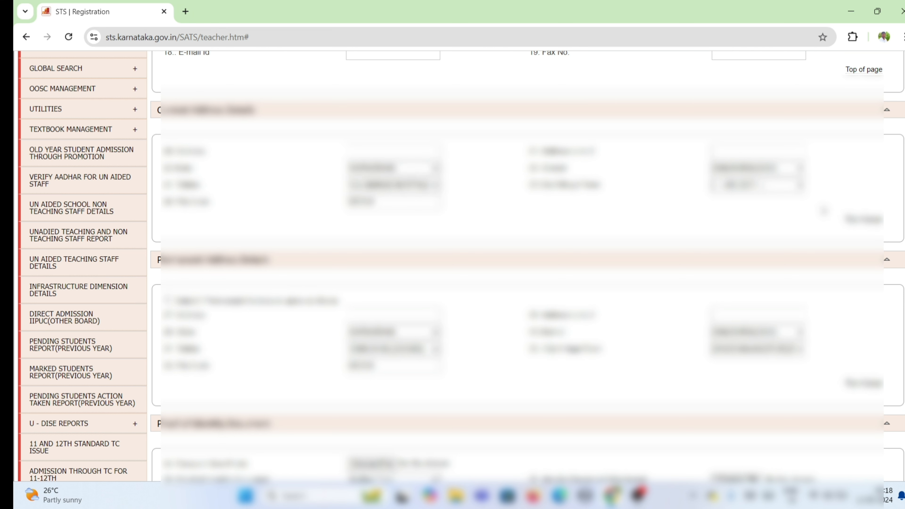
{"action": "scroll", "coordinate": [785, 214], "scroll_direction": "down", "scroll_amount": 2}
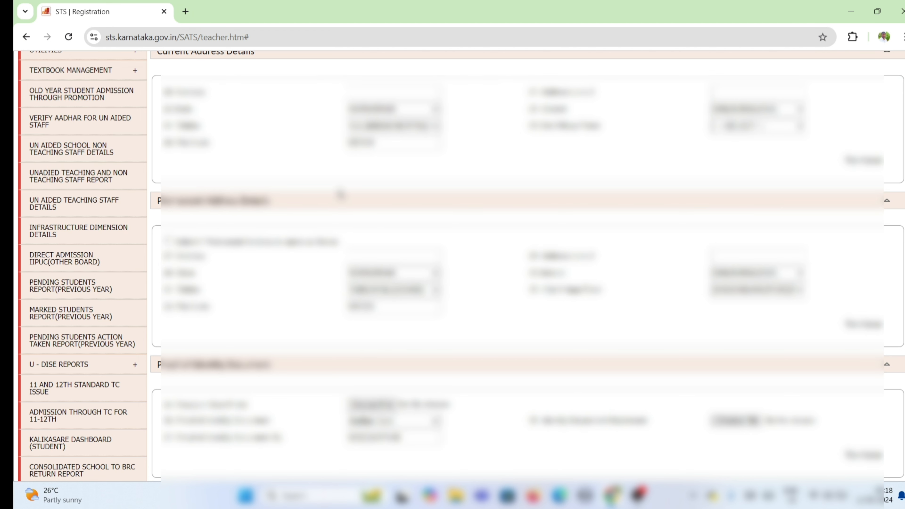
{"action": "scroll", "coordinate": [339, 195], "scroll_direction": "up", "scroll_amount": 2}
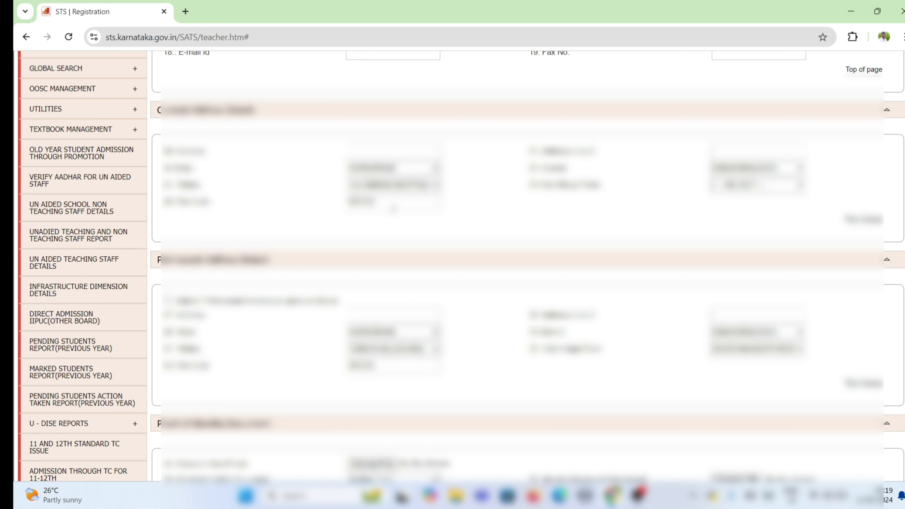
{"action": "scroll", "coordinate": [394, 209], "scroll_direction": "down", "scroll_amount": 5}
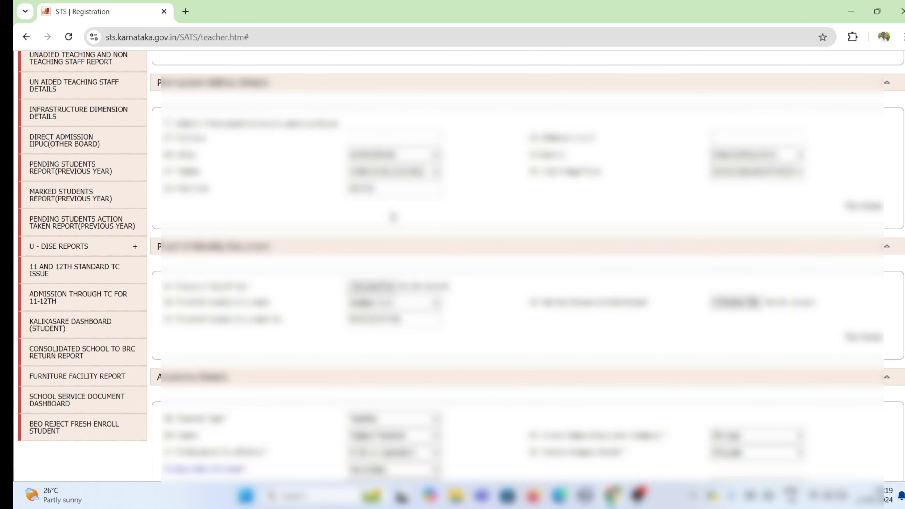
{"action": "scroll", "coordinate": [393, 217], "scroll_direction": "down", "scroll_amount": 3}
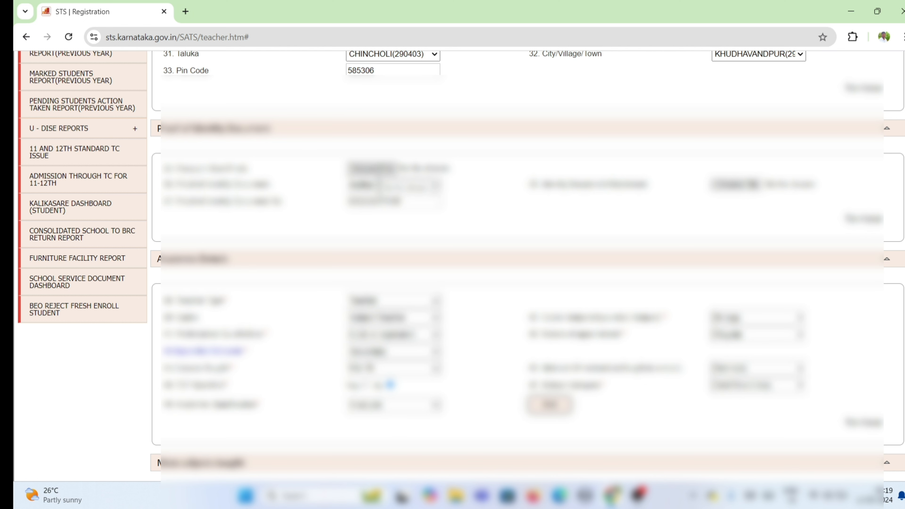
Browse for a passport size photo without attaching one, and select Aadhar Card as the proof of identity document
{"action": "left_click", "coordinate": [378, 169]}
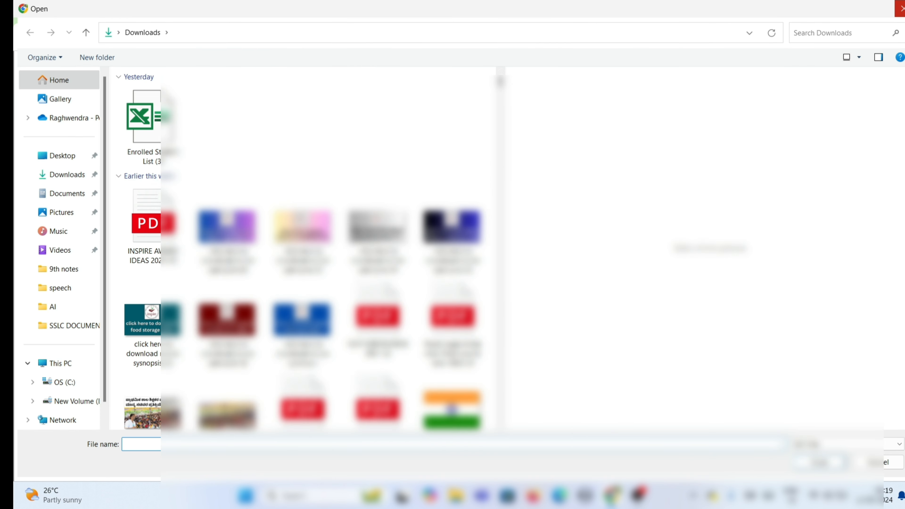
{"action": "left_click", "coordinate": [901, 9]}
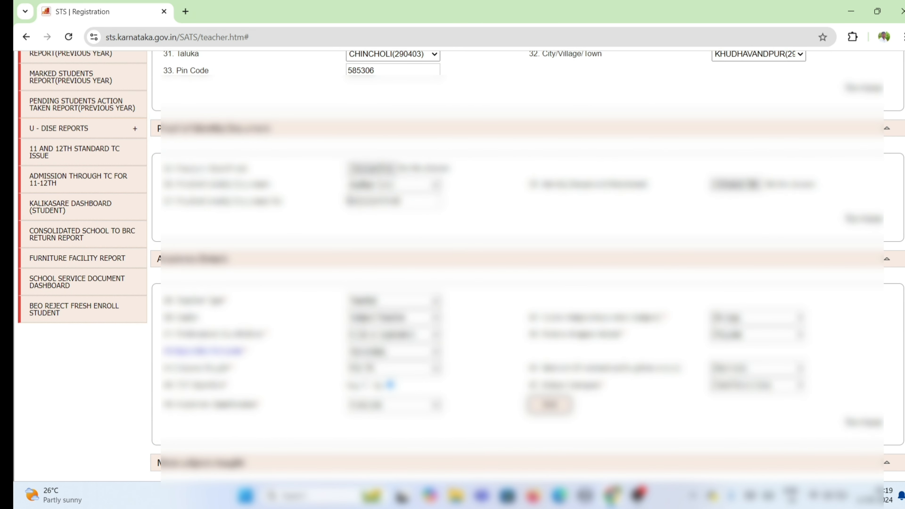
{"action": "left_click", "coordinate": [393, 188]}
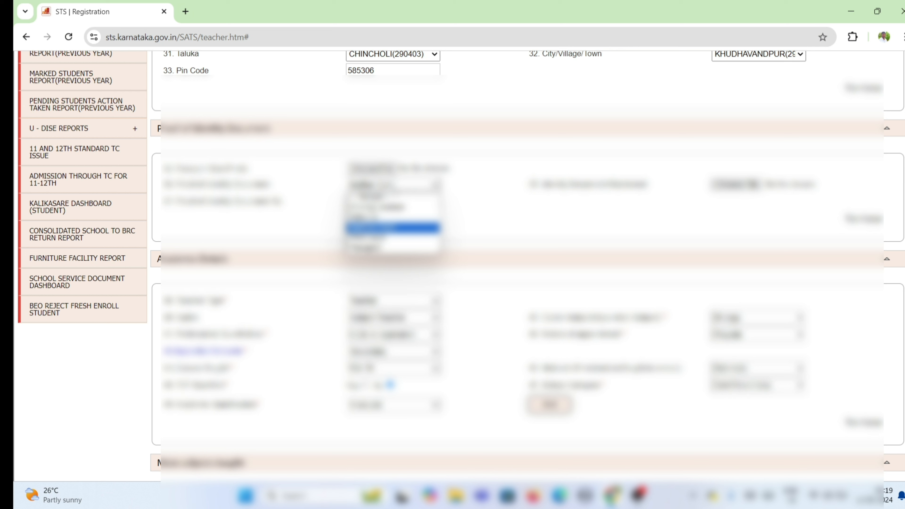
{"action": "left_click", "coordinate": [392, 228]}
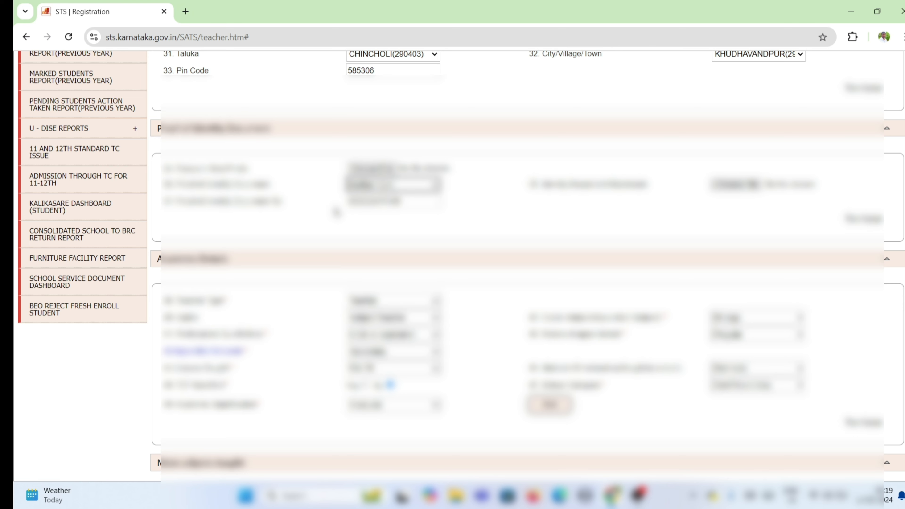
Review the academic, subject and training sections, and select HSC Pass for Maths/Science studied upto in Other Details
{"action": "scroll", "coordinate": [338, 214], "scroll_direction": "down", "scroll_amount": 2}
{"action": "scroll", "coordinate": [338, 215], "scroll_direction": "down", "scroll_amount": 2}
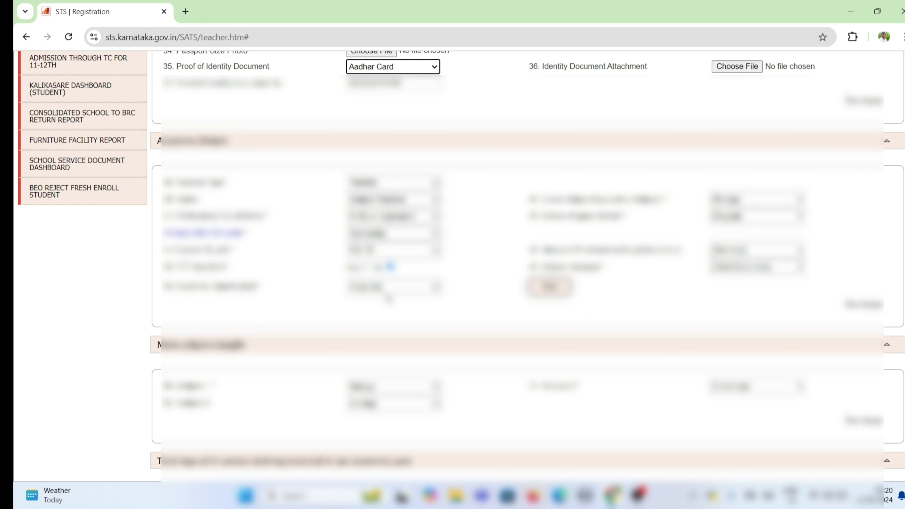
{"action": "scroll", "coordinate": [471, 317], "scroll_direction": "down", "scroll_amount": 5}
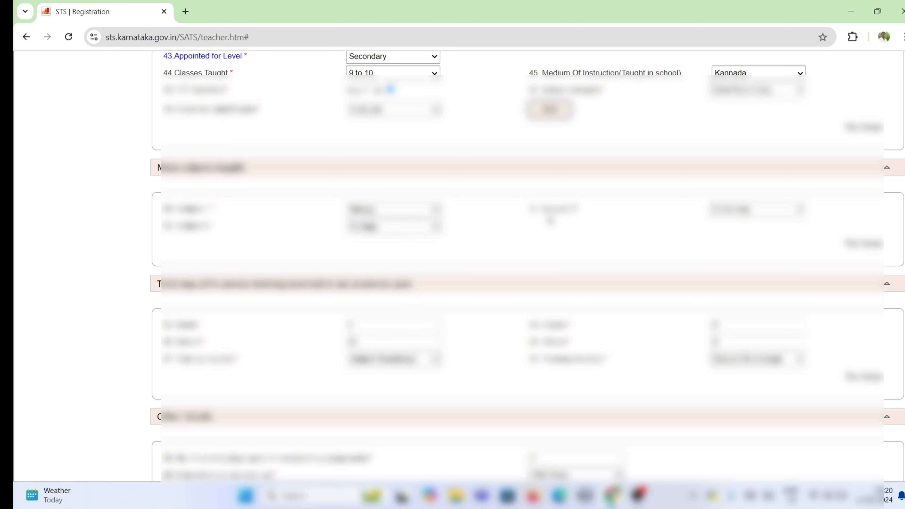
{"action": "scroll", "coordinate": [551, 227], "scroll_direction": "down", "scroll_amount": 2}
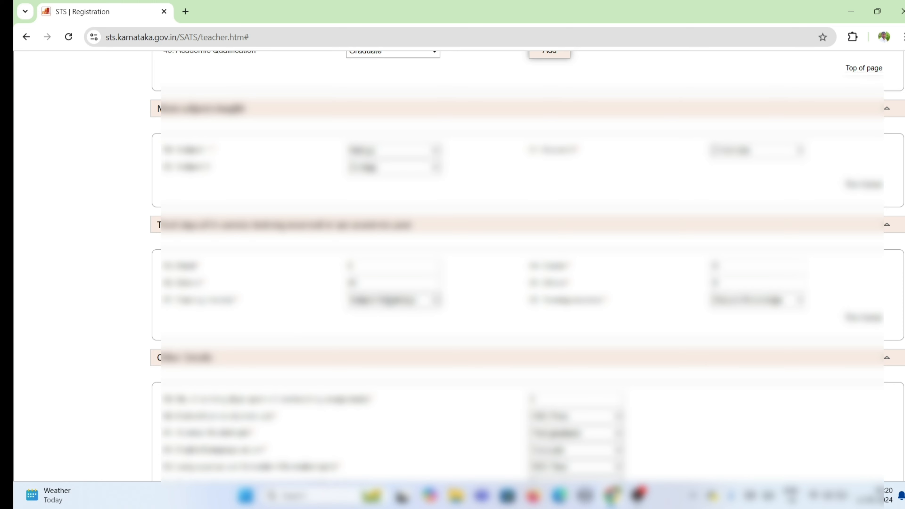
{"action": "scroll", "coordinate": [388, 300], "scroll_direction": "down", "scroll_amount": 5}
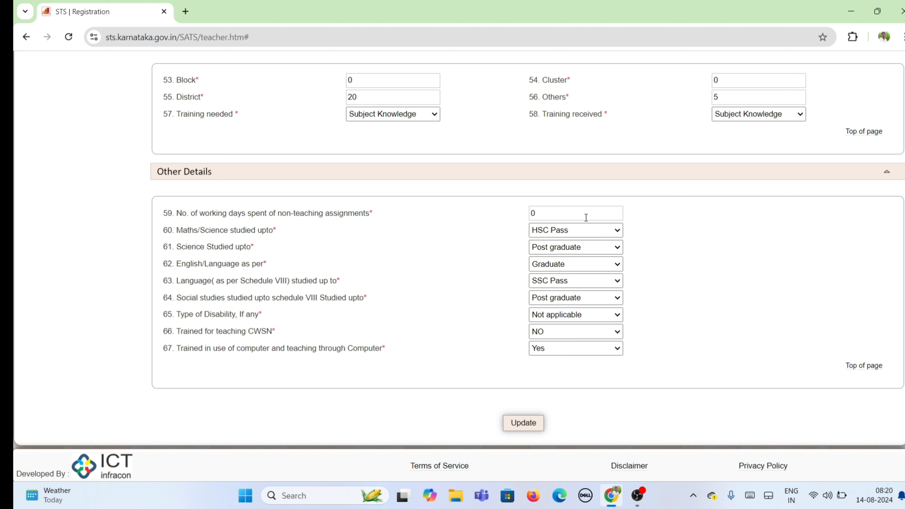
{"action": "left_click", "coordinate": [577, 230]}
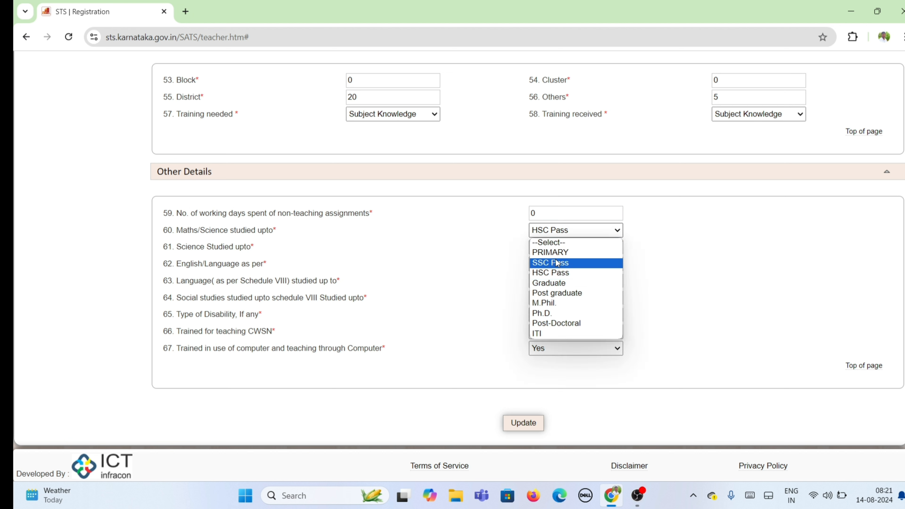
{"action": "left_click", "coordinate": [544, 276]}
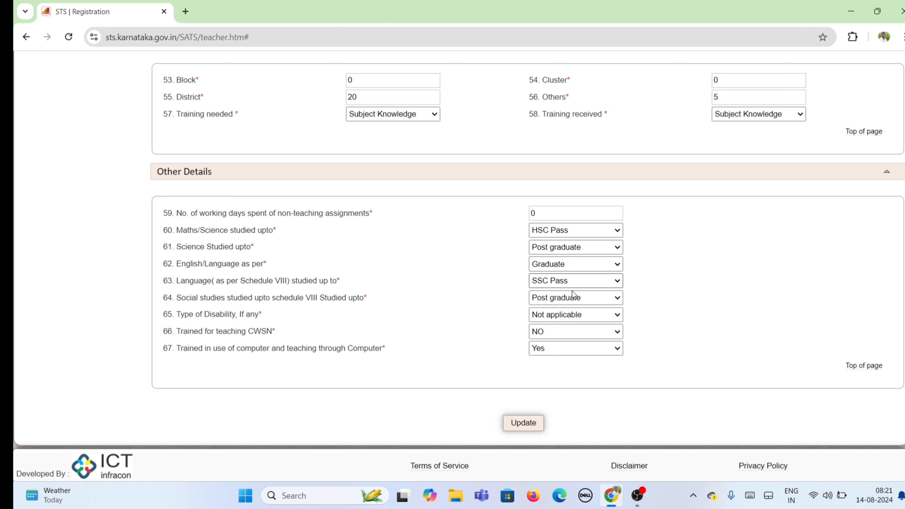
Set the social studies level studied upto to SSC Pass in Other Details and submit the teacher update
{"action": "left_click", "coordinate": [574, 302]}
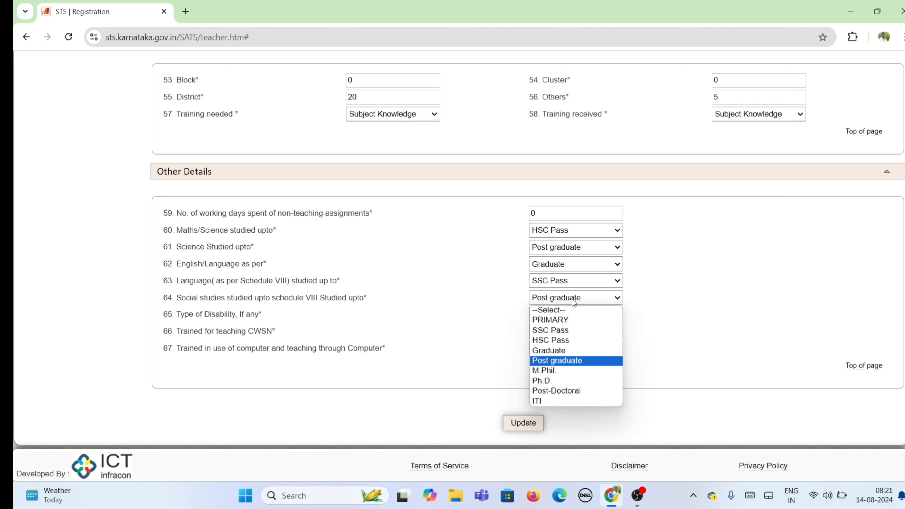
{"action": "left_click", "coordinate": [569, 334]}
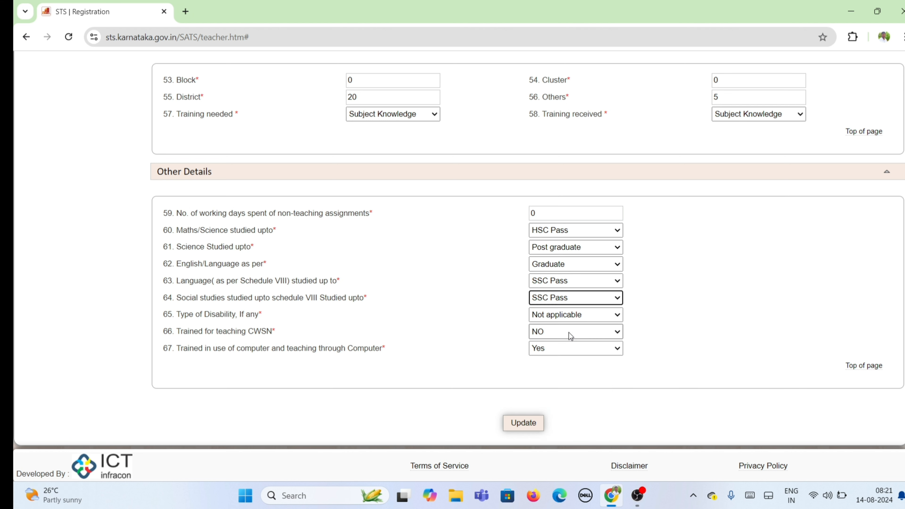
{"action": "left_click", "coordinate": [487, 311]}
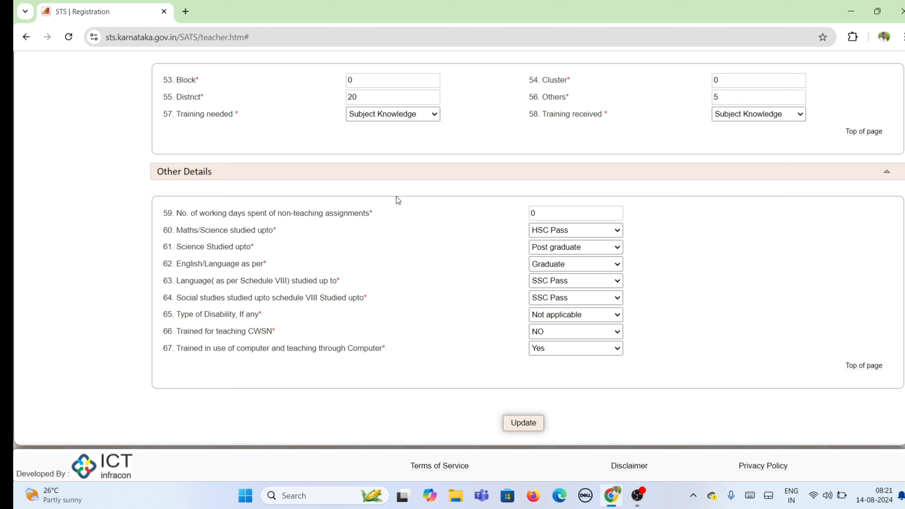
{"action": "left_click", "coordinate": [529, 428]}
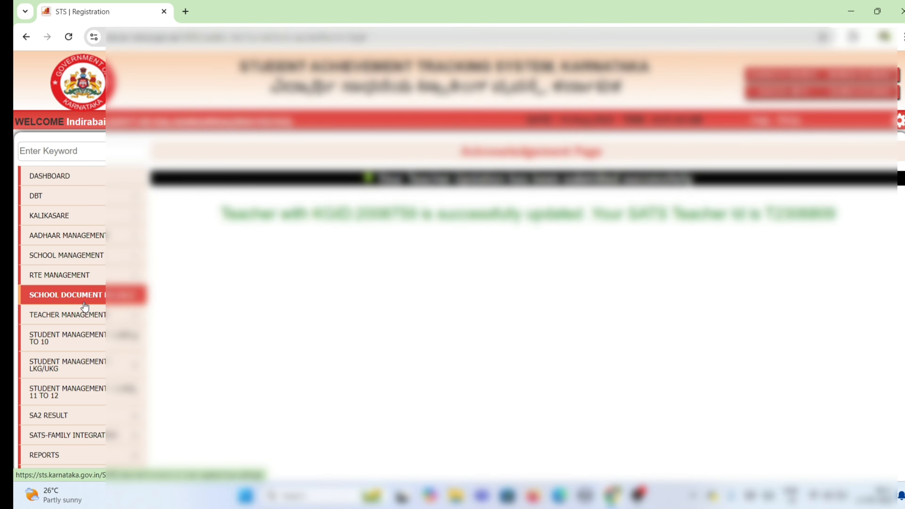
Return to the teacher list, and open the Teacher Management page offering a selection and action for each teacher
{"action": "left_click", "coordinate": [168, 318]}
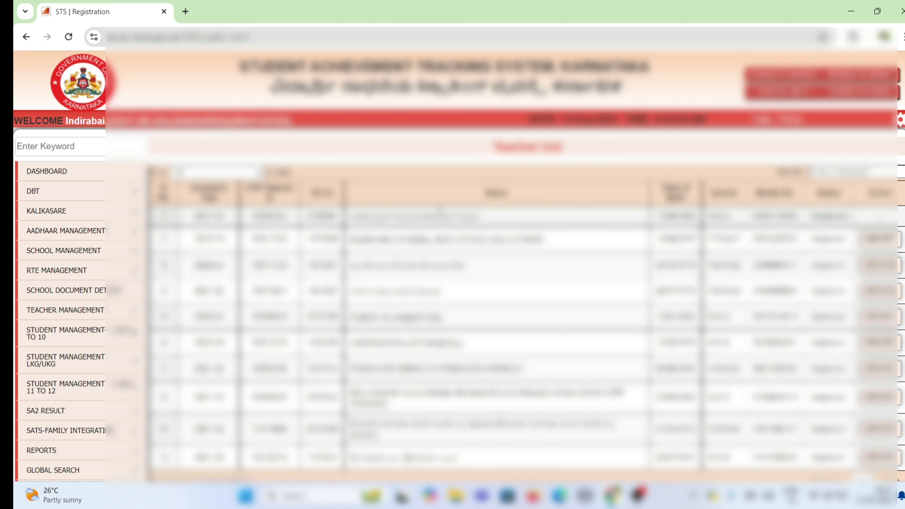
{"action": "scroll", "coordinate": [442, 212], "scroll_direction": "down", "scroll_amount": 2}
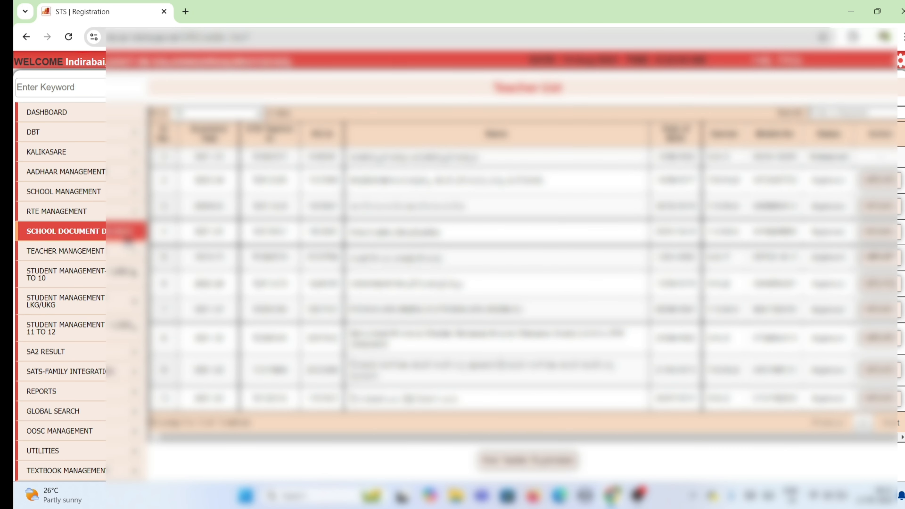
{"action": "mouse_move", "coordinate": [129, 251]}
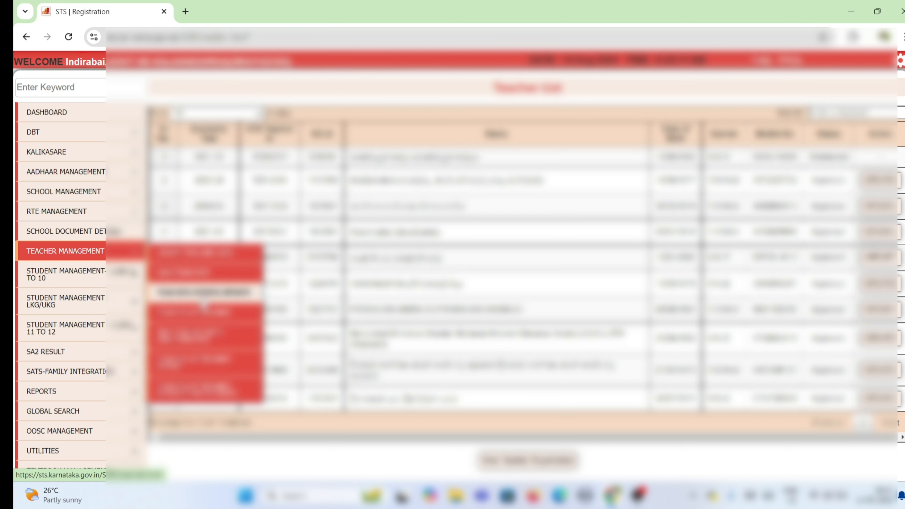
{"action": "left_click", "coordinate": [203, 293]}
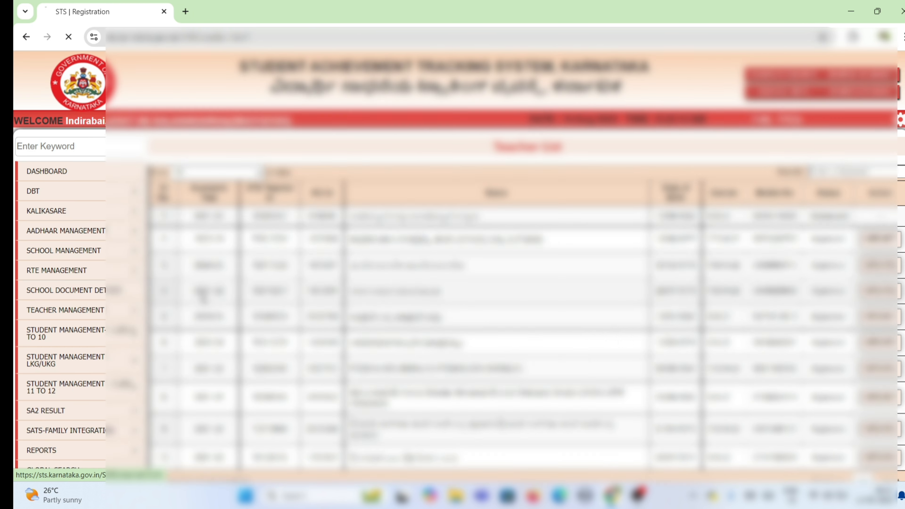
{"action": "scroll", "coordinate": [586, 212], "scroll_direction": "down", "scroll_amount": 4}
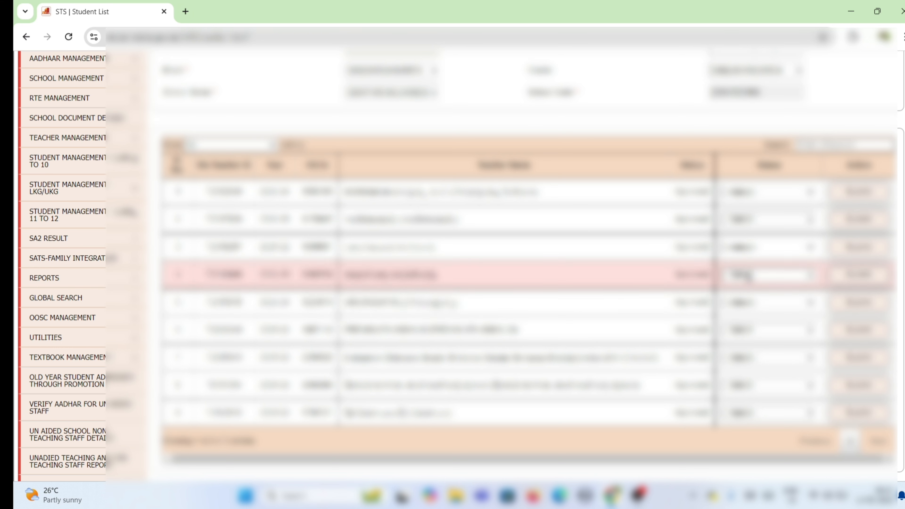
Review the status options offered for the fourth teacher on the Teacher Status Update page without choosing one, and dismiss the antivirus notification
{"action": "left_click", "coordinate": [749, 275]}
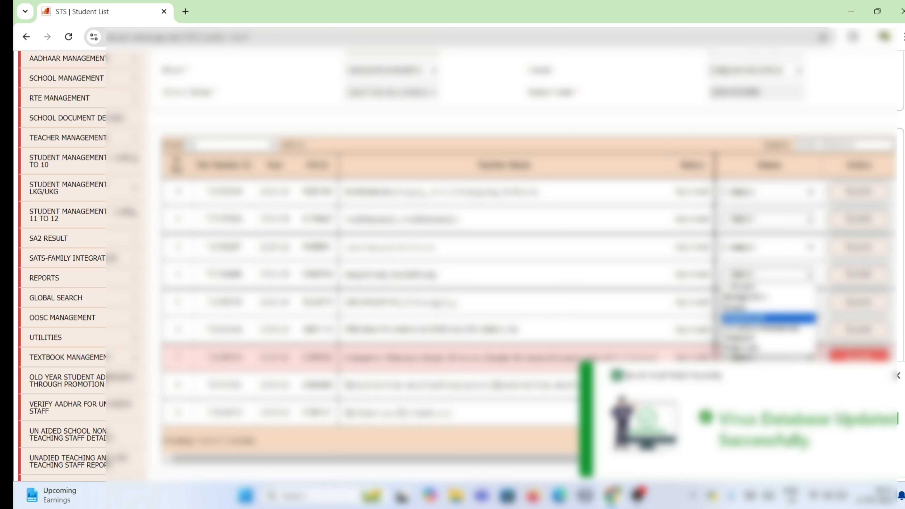
{"action": "left_click", "coordinate": [901, 378]}
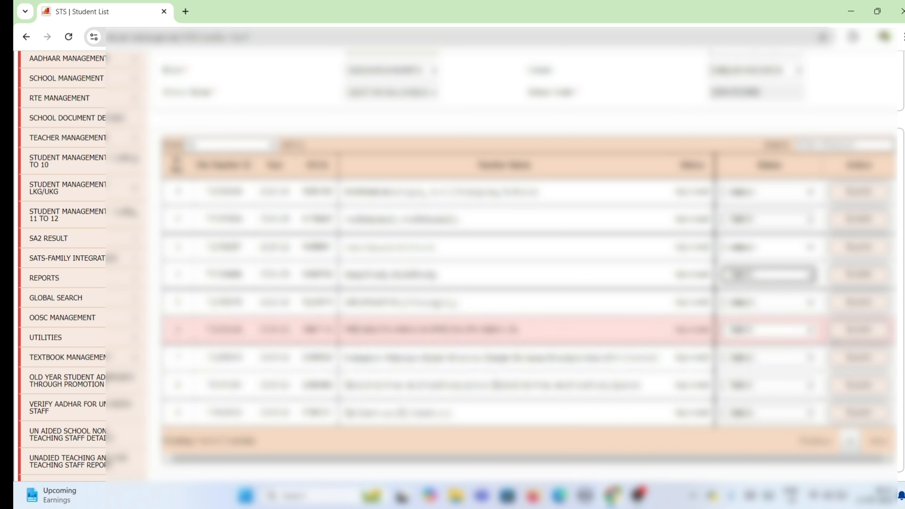
{"action": "left_click", "coordinate": [765, 276]}
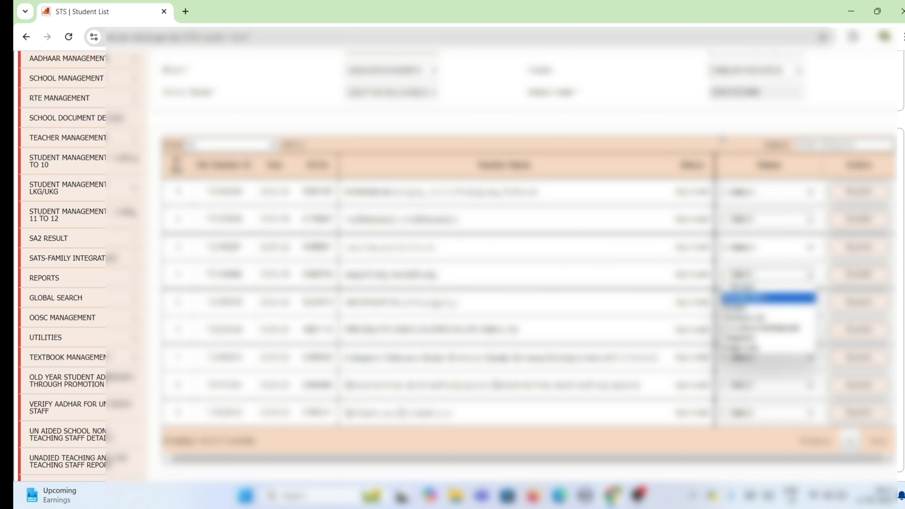
{"action": "left_click", "coordinate": [633, 89]}
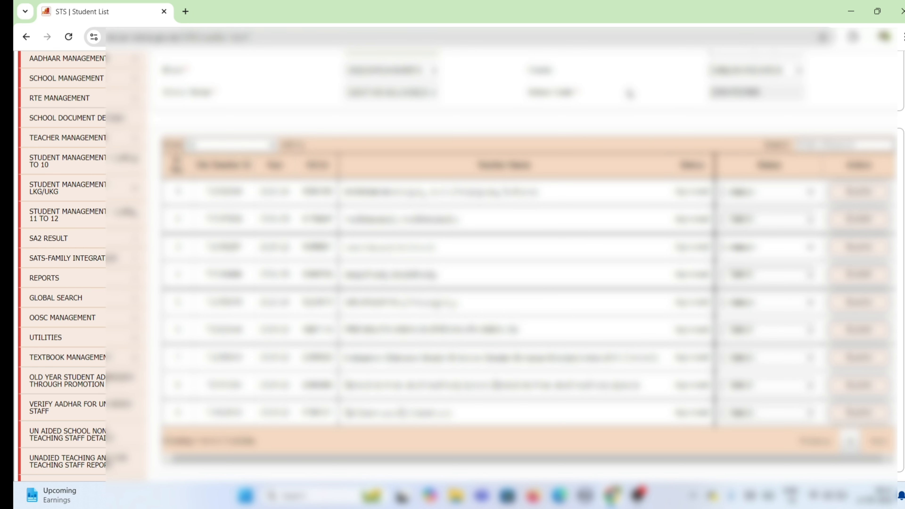
{"action": "scroll", "coordinate": [356, 262], "scroll_direction": "up", "scroll_amount": 5}
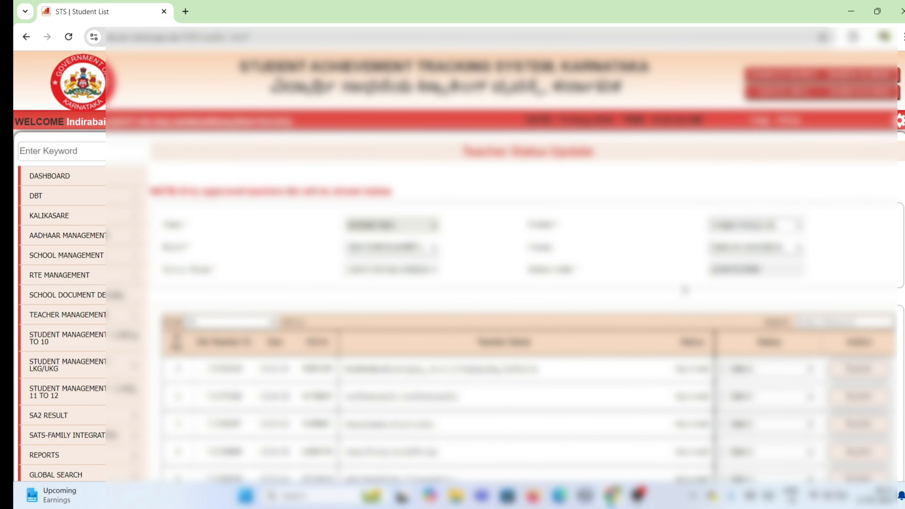
{"action": "mouse_move", "coordinate": [121, 218]}
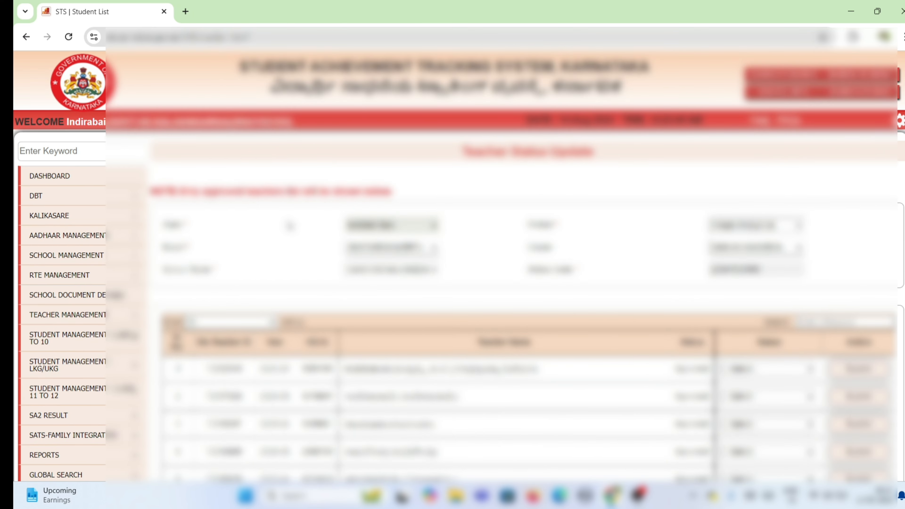